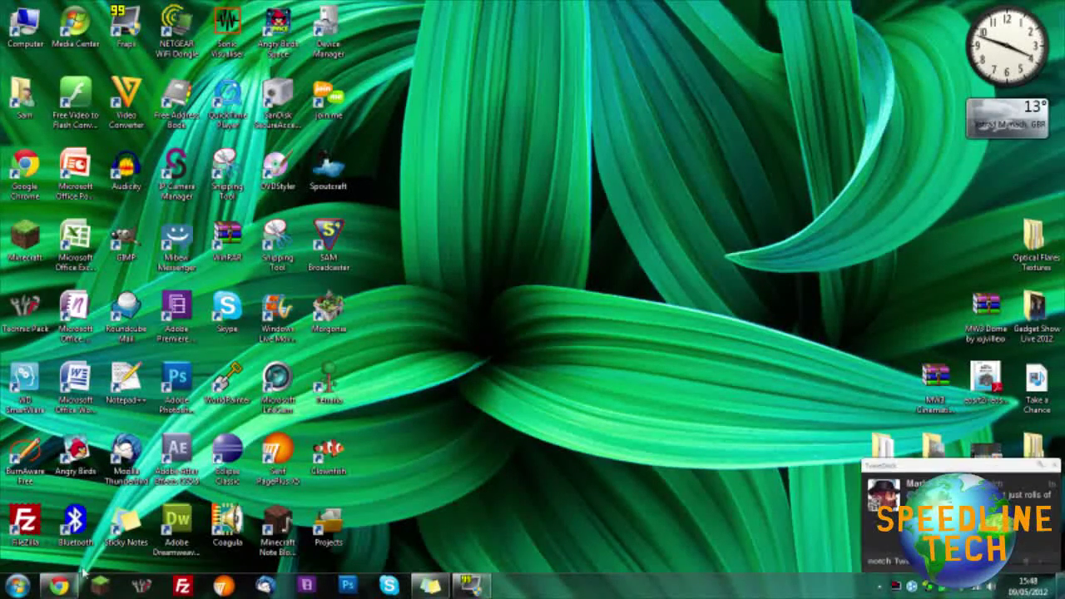
Dismiss the TweetDeck tweet notification on the desktop
click(1054, 458)
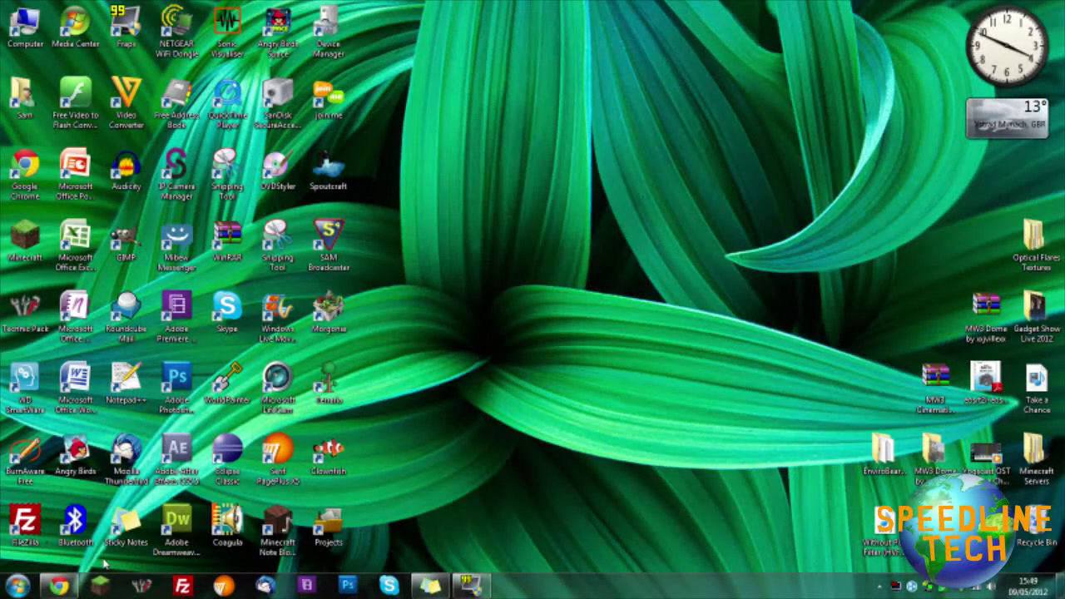
click(67, 585)
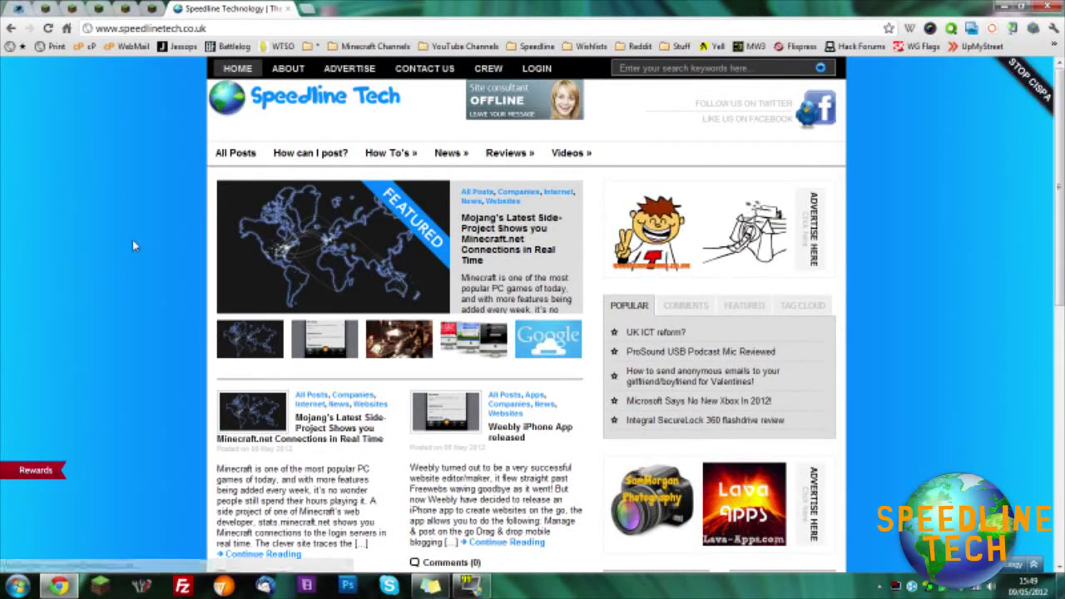
key(ctrl+l)
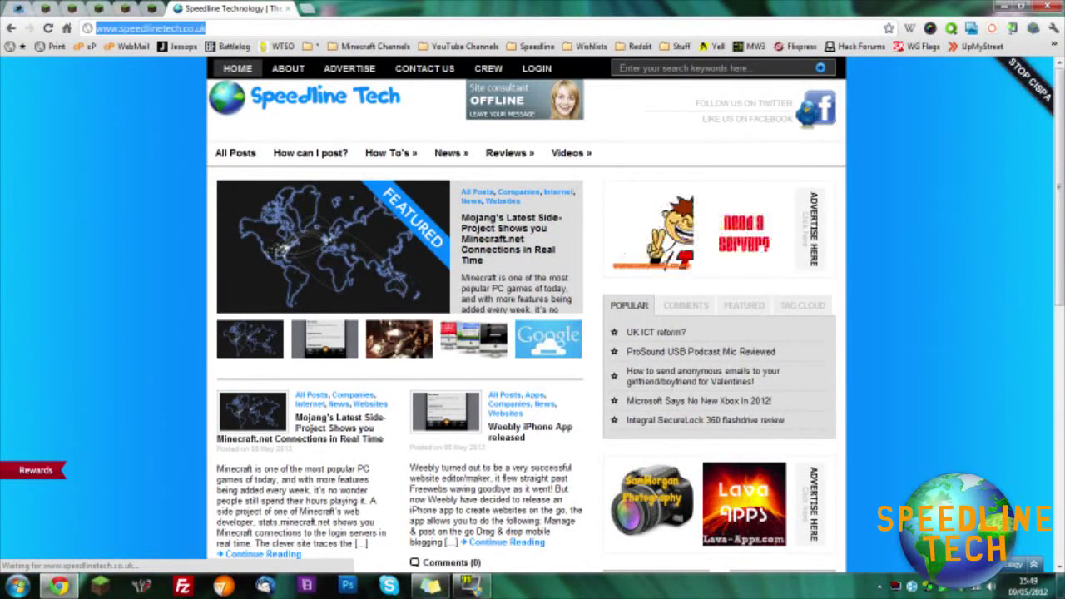
text(www.)
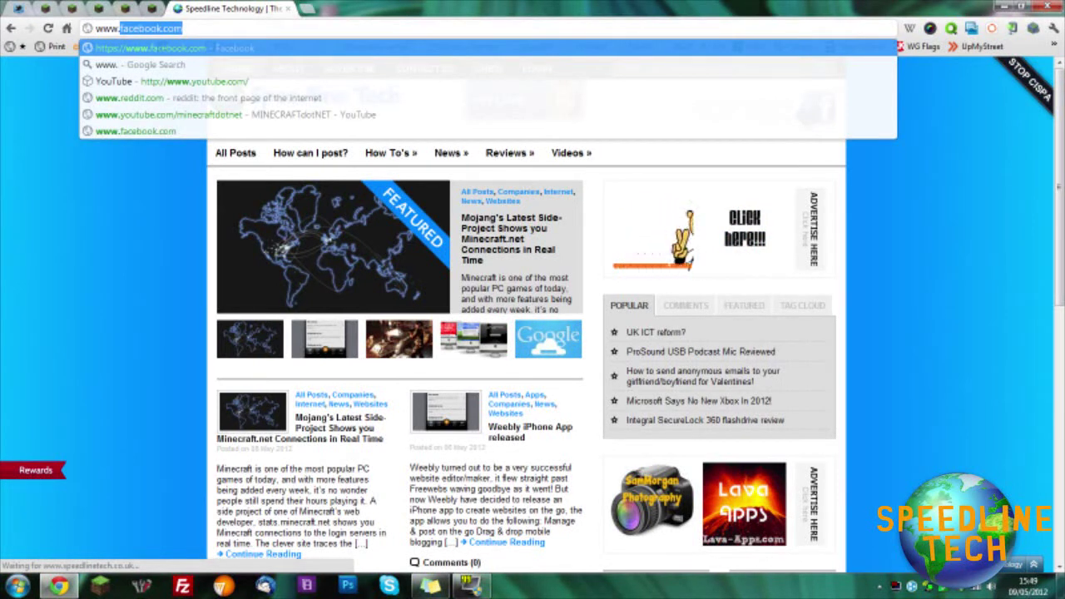
text(dvdvideosoft.com/)
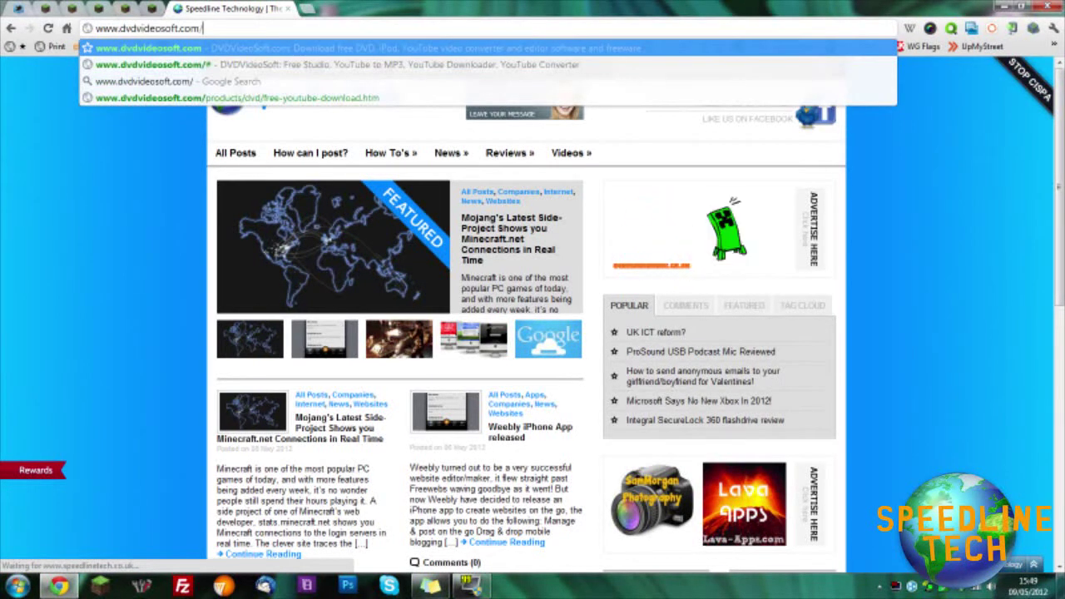
key(Return)
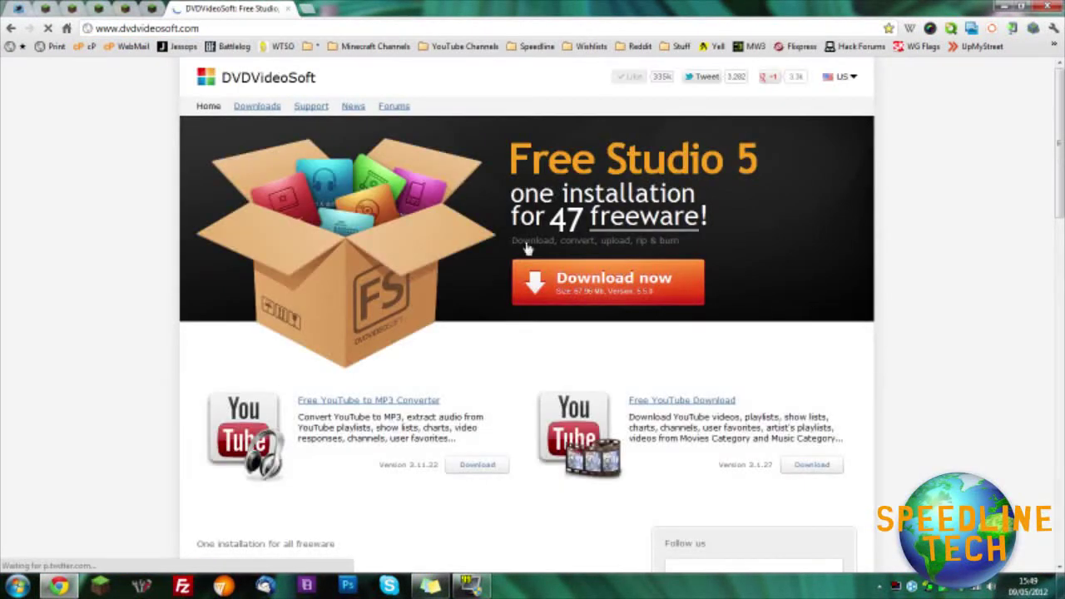
Go through the Downloads list to the Free Video to Flash Converter product page
click(256, 106)
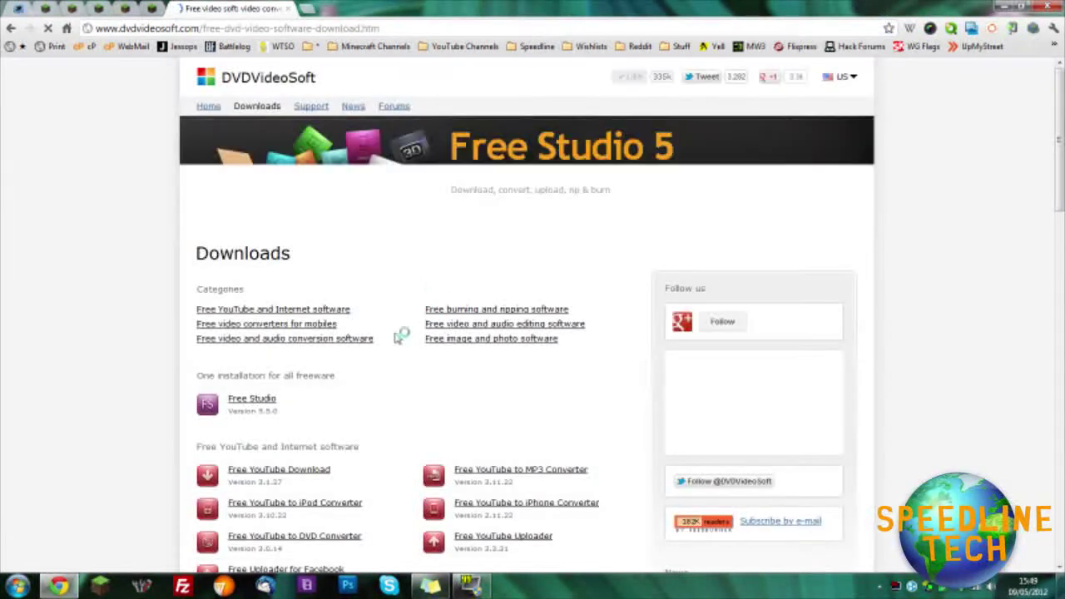
scroll(399, 335, down, 1)
scroll(370, 450, down, 3)
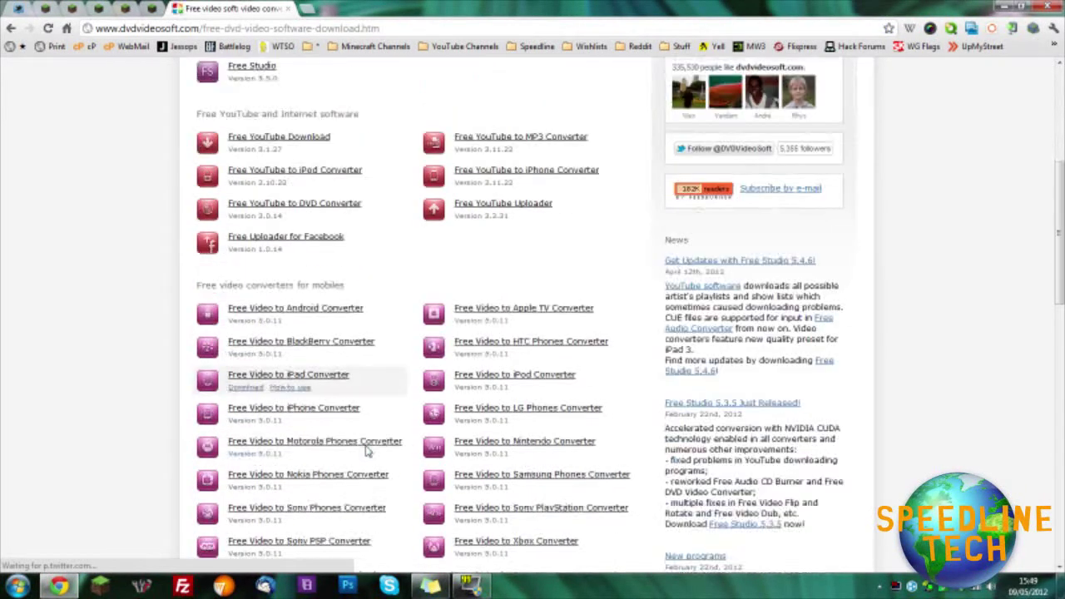
scroll(369, 449, down, 5)
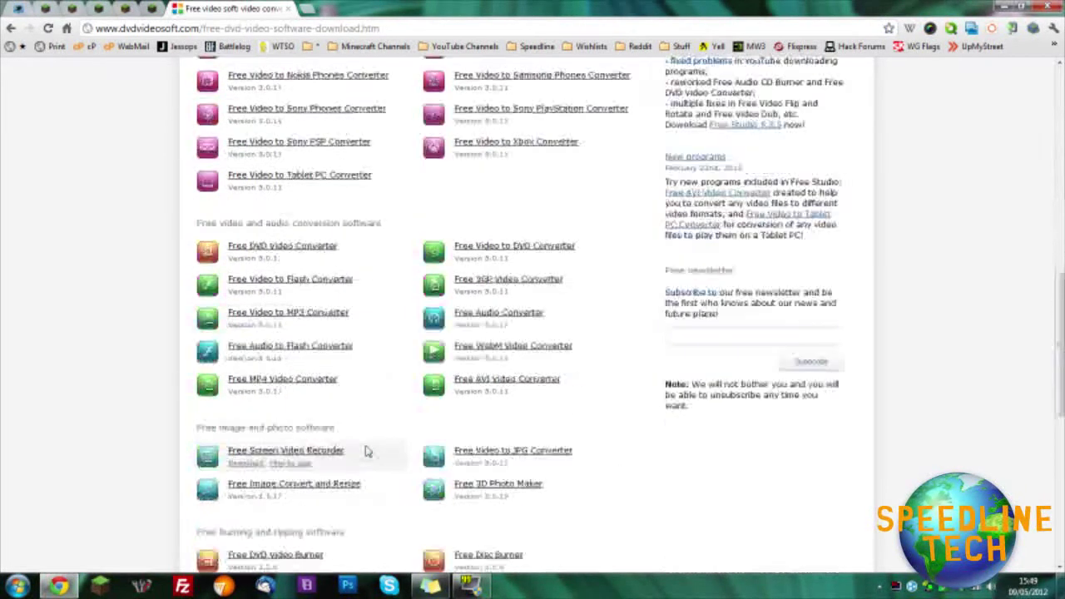
click(329, 285)
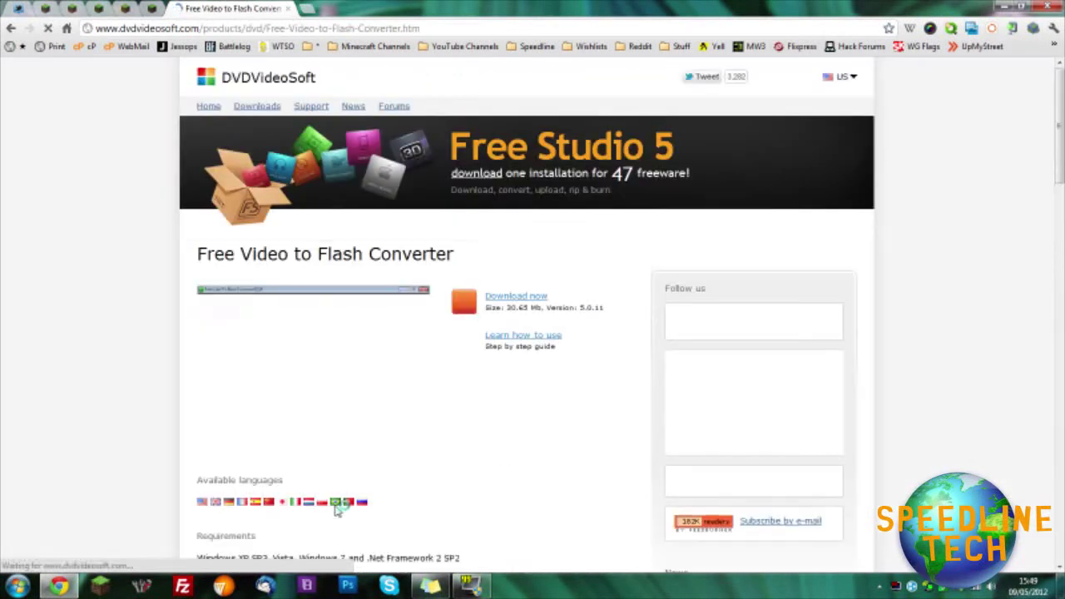
click(520, 299)
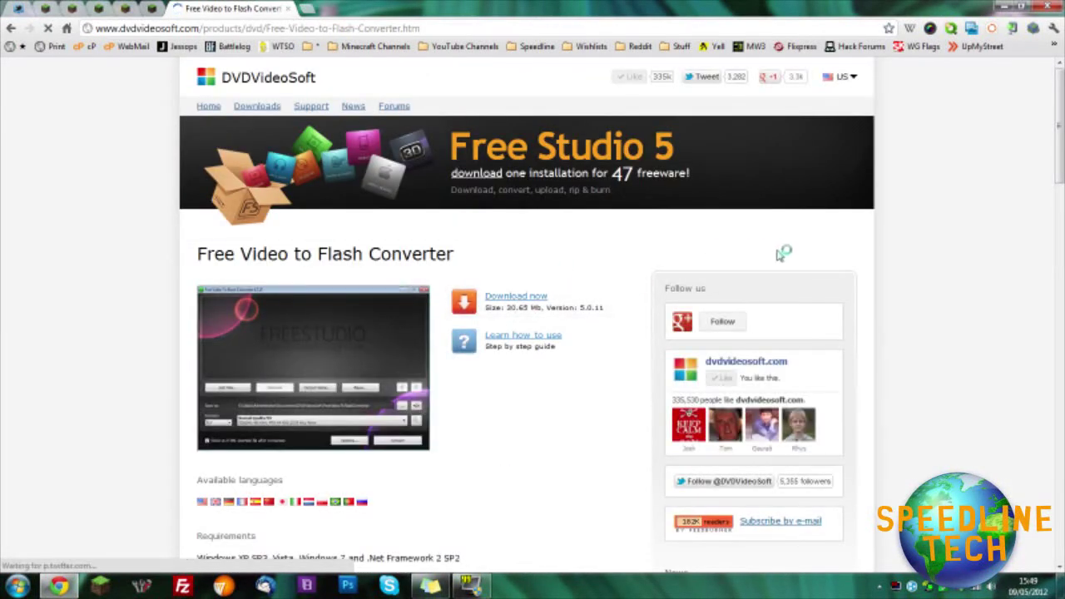
Launch Free Video to Flash Converter from the Start search
key(super)
text(fl)
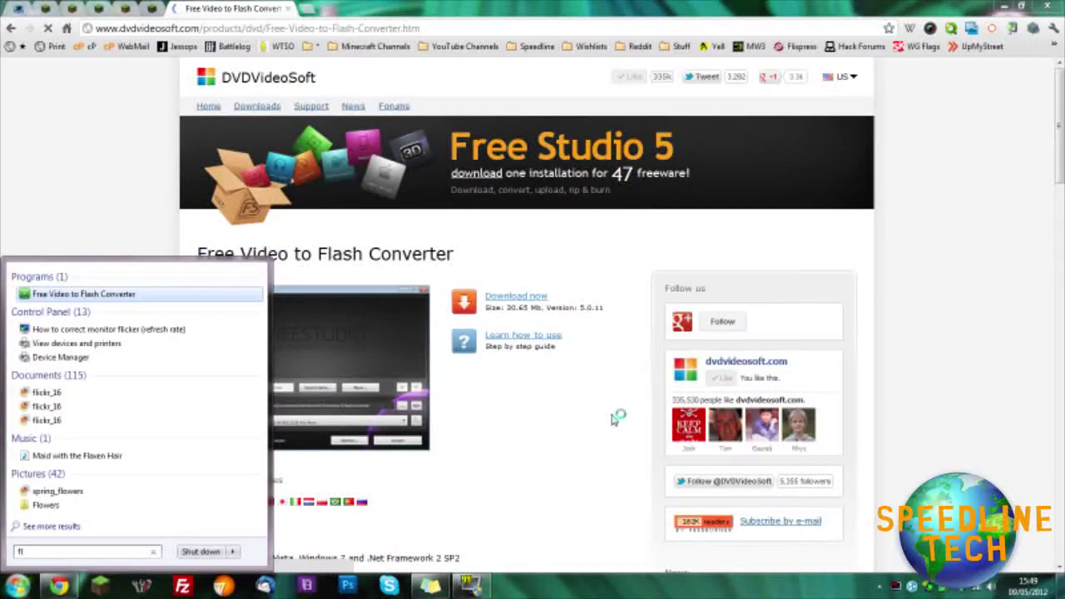
key(Return)
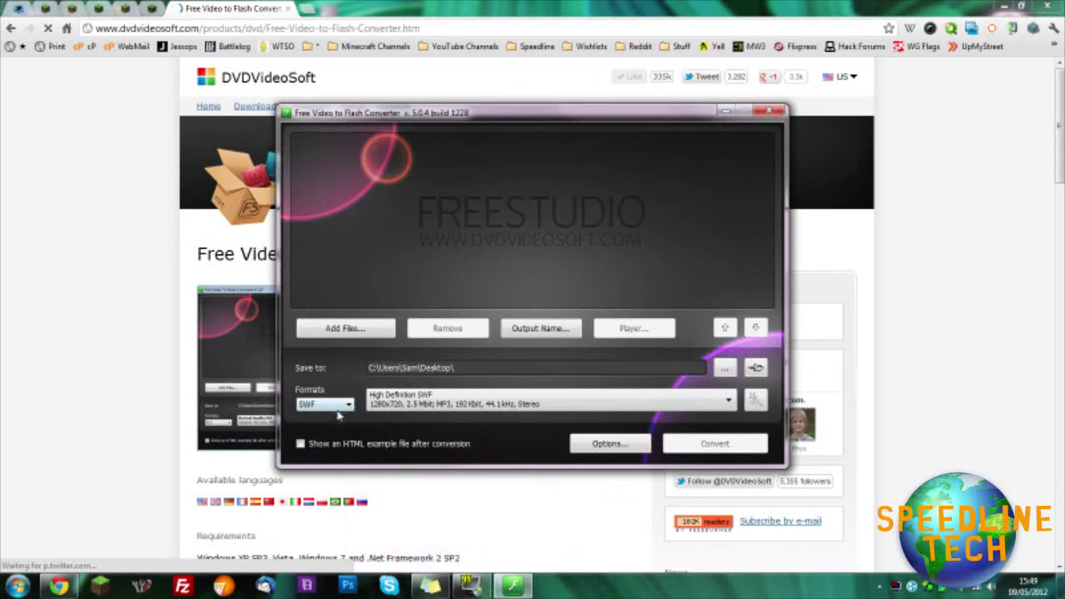
Keep the High Definition SWF preset and SWF output format, then return to Chrome
click(400, 403)
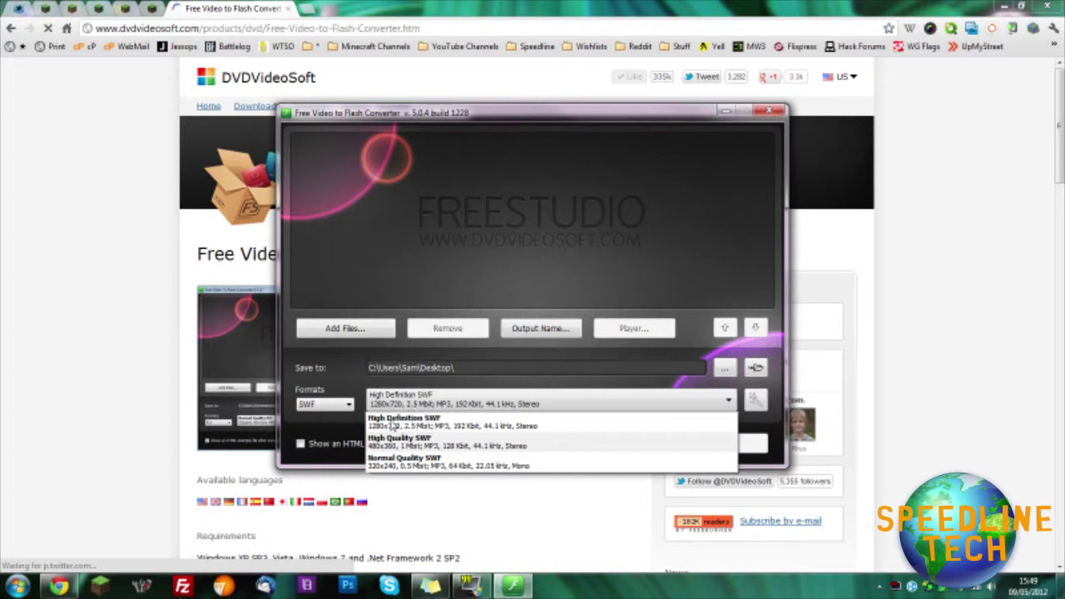
click(485, 427)
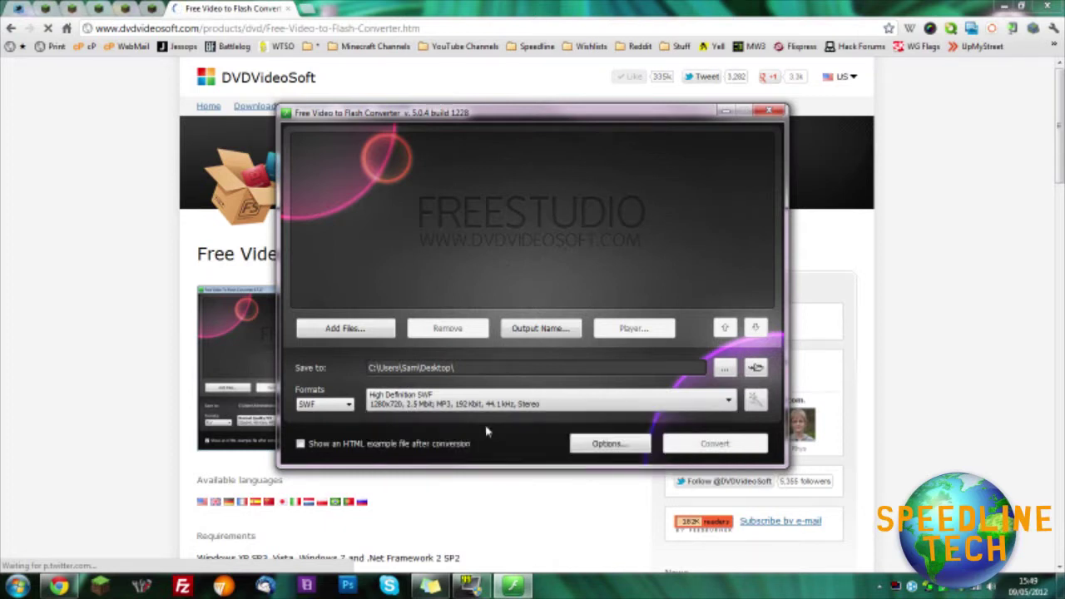
click(318, 408)
click(327, 426)
click(108, 431)
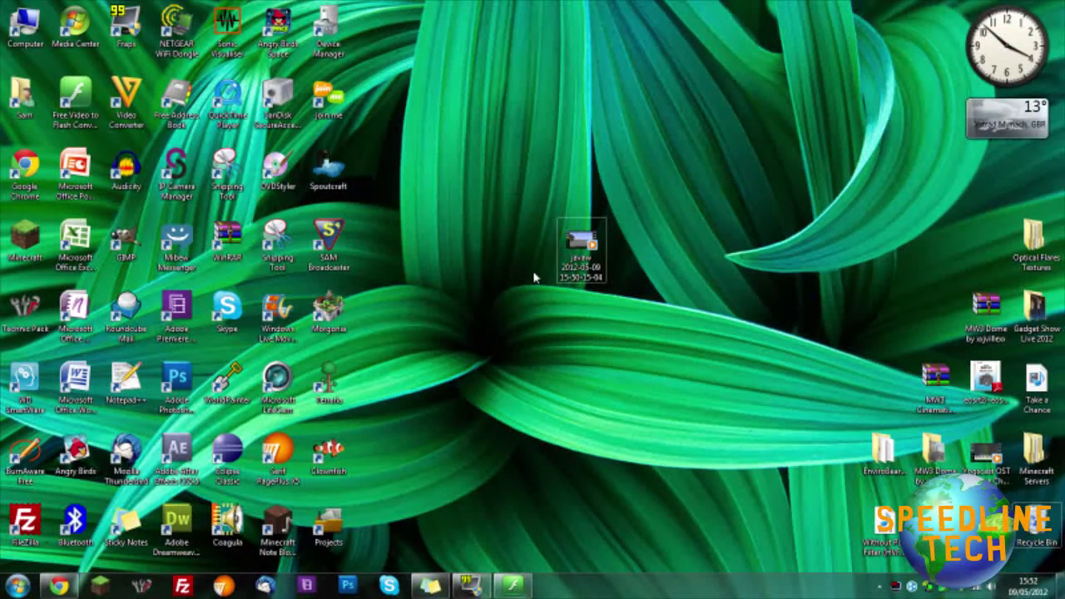
mouse_move(581, 250)
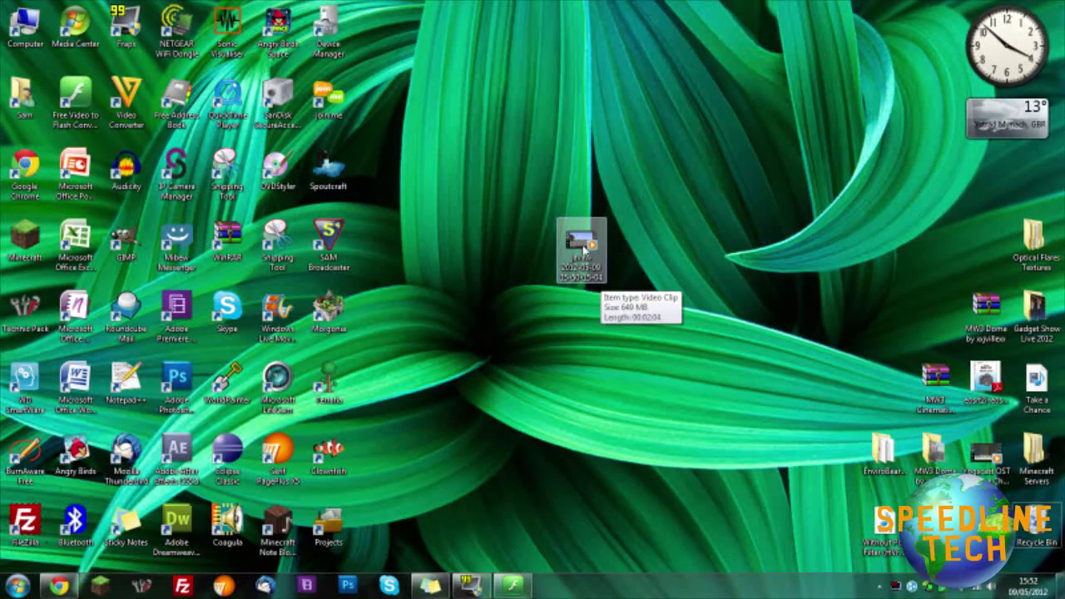
Play the 648 MB Minecraft clip in Windows Media Player, then close the player
double_click(587, 246)
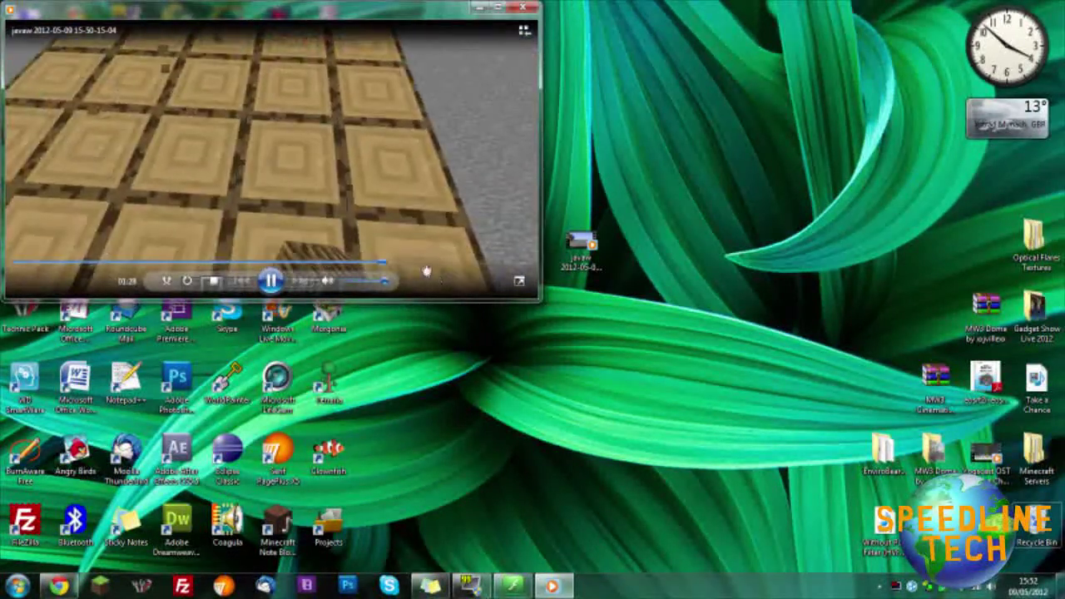
click(523, 8)
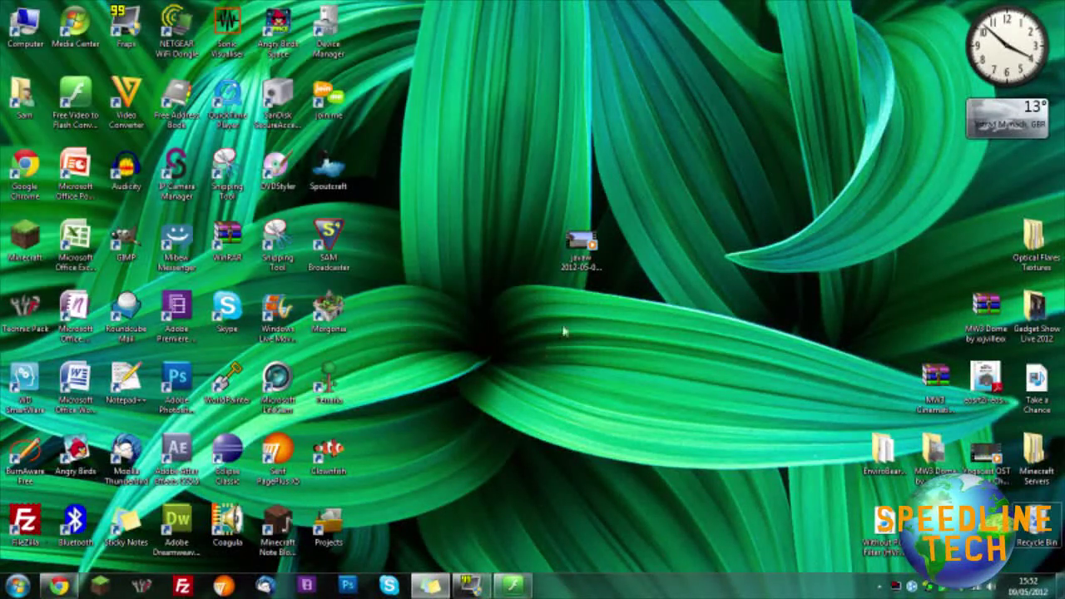
Load the javaw AVI into the converter and start its High Definition SWF conversion
mouse_move(581, 242)
mouse_down()
mouse_move(514, 586)
mouse_move(451, 254)
mouse_up()
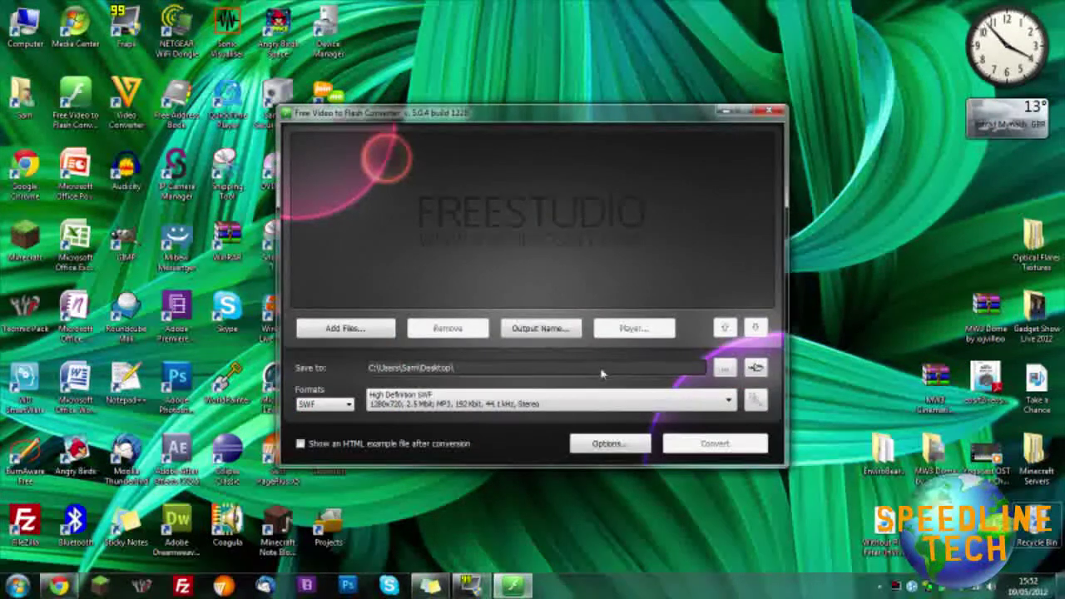
drag(608, 242, 446, 277)
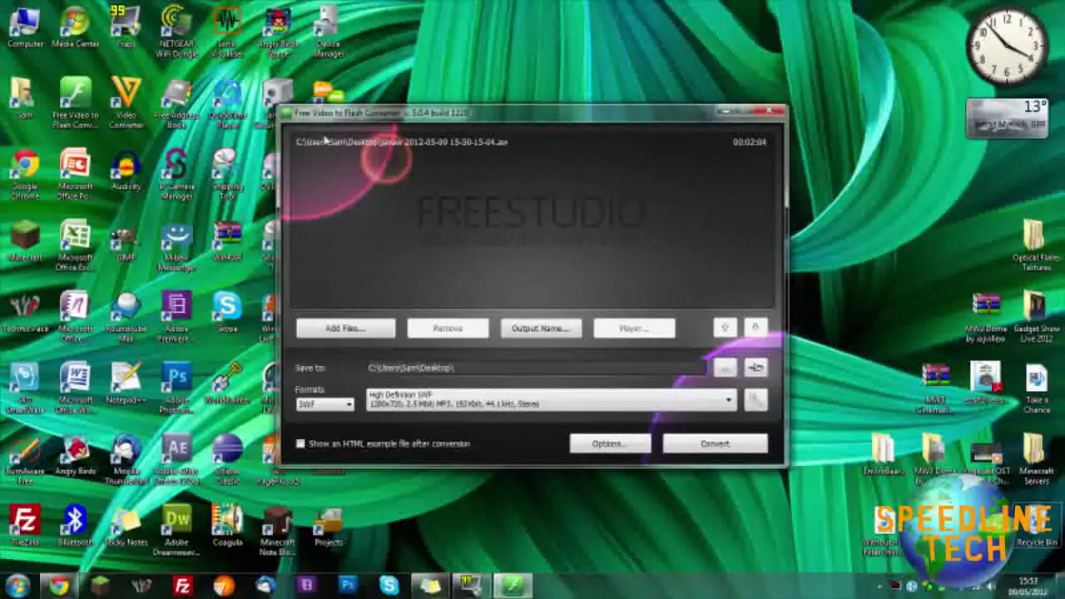
click(738, 446)
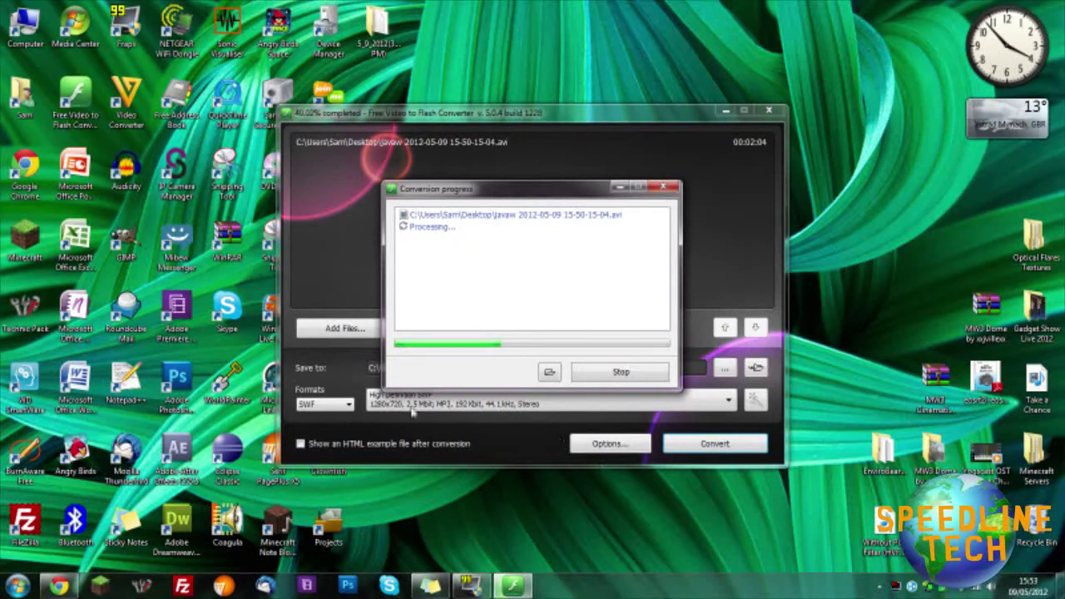
Reposition the progress window and open the desktop output folder to watch the SWF grow
drag(485, 188, 181, 60)
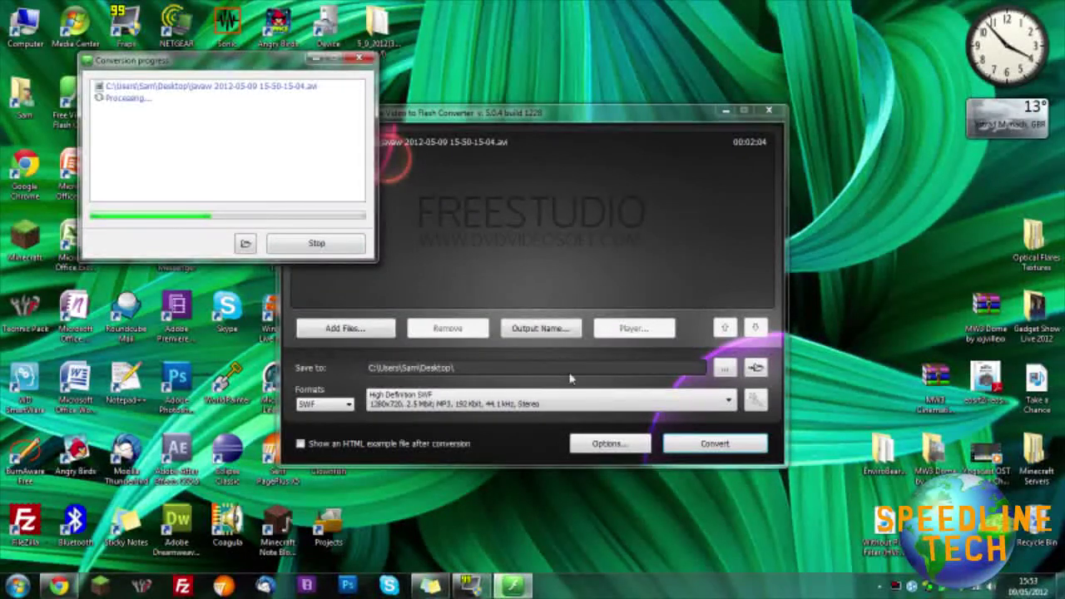
drag(283, 62, 572, 199)
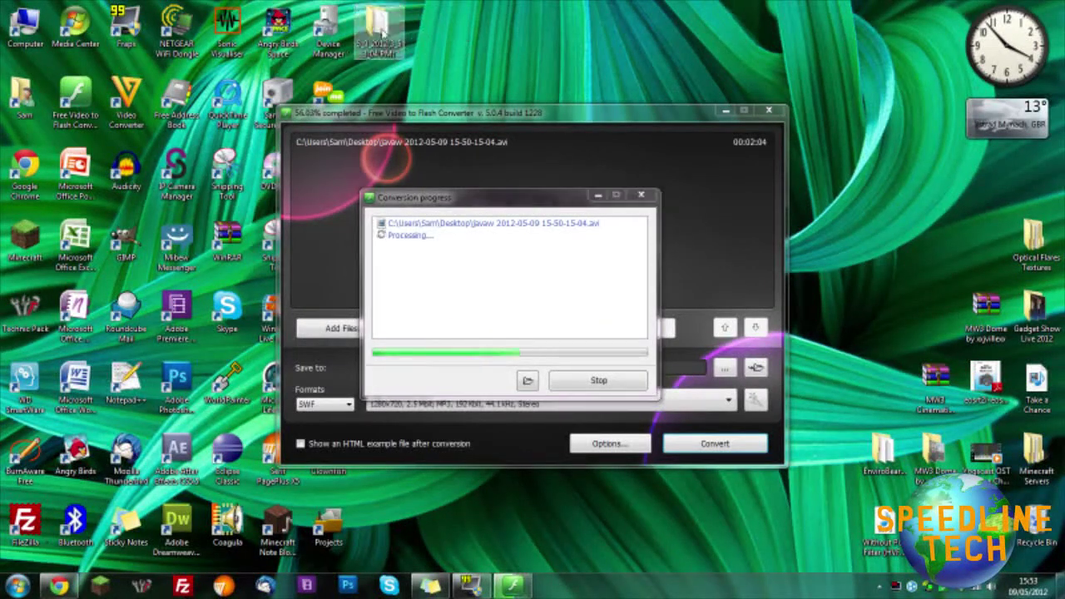
double_click(377, 33)
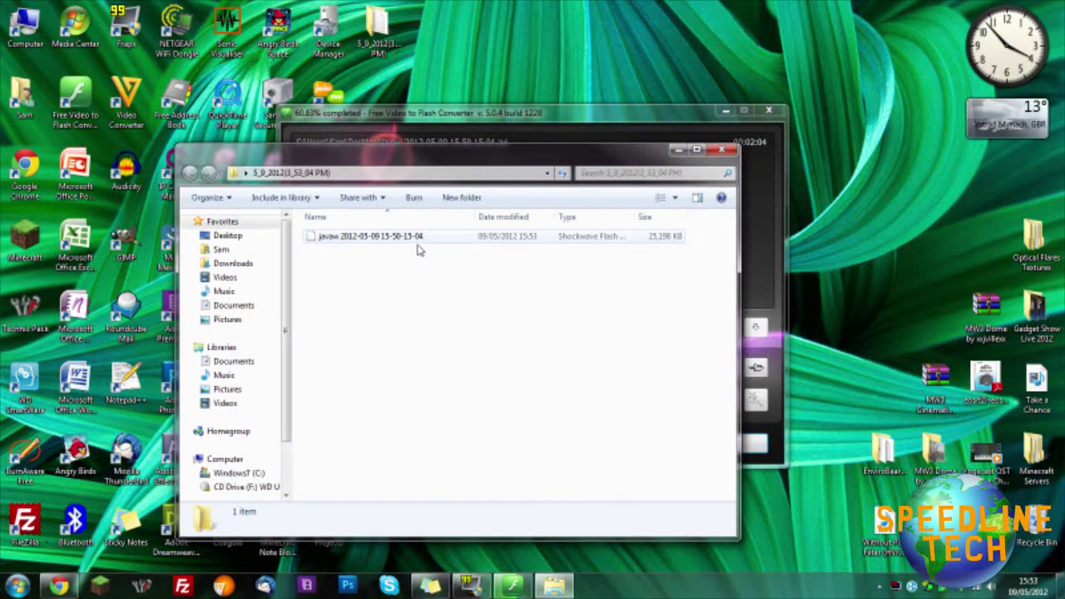
mouse_move(619, 159)
mouse_down()
mouse_move(611, 210)
mouse_move(669, 122)
mouse_up()
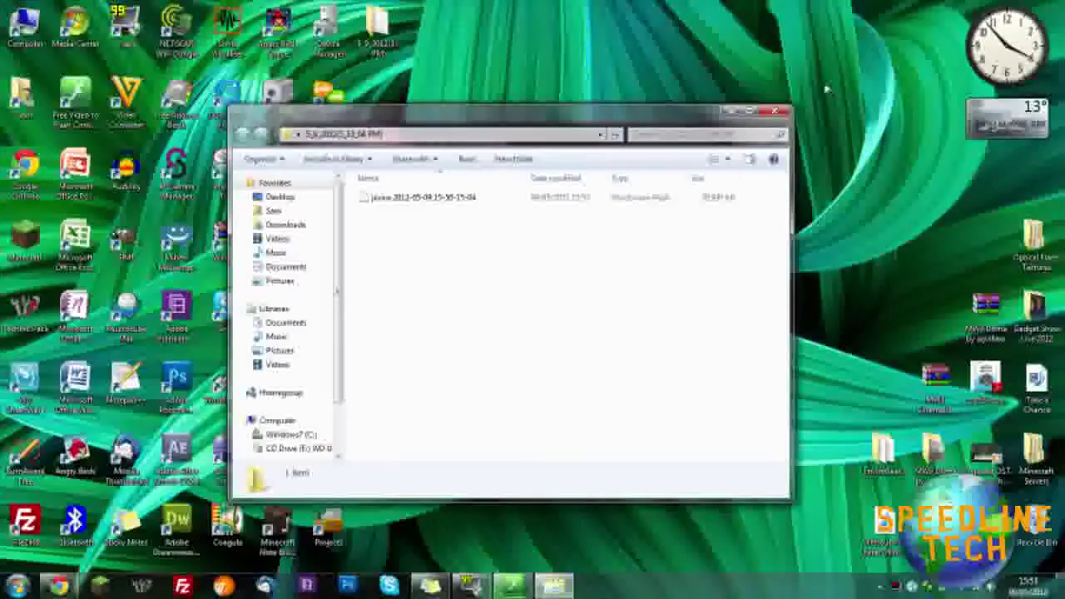
click(804, 117)
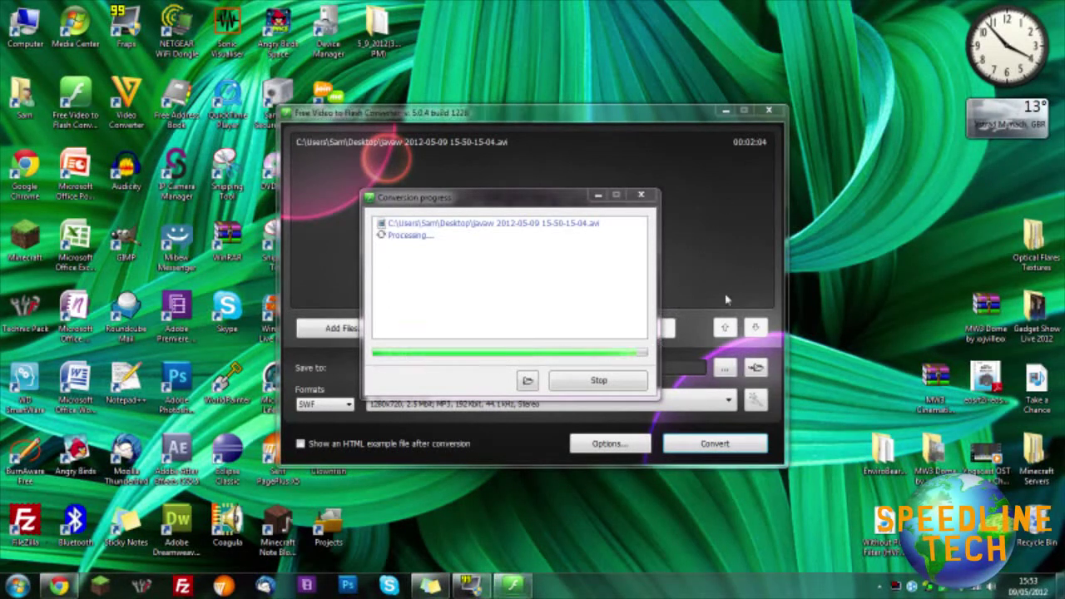
Dismiss the completion message, close the converter, and place the 40.4 MB SWF beside the AVI
click(618, 376)
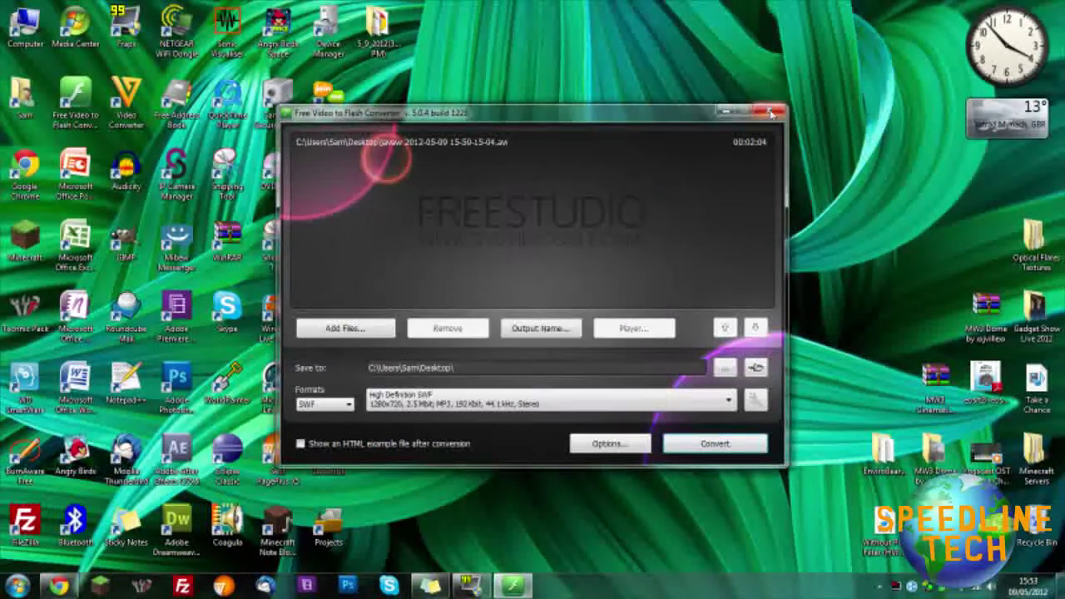
click(769, 110)
double_click(377, 31)
click(553, 208)
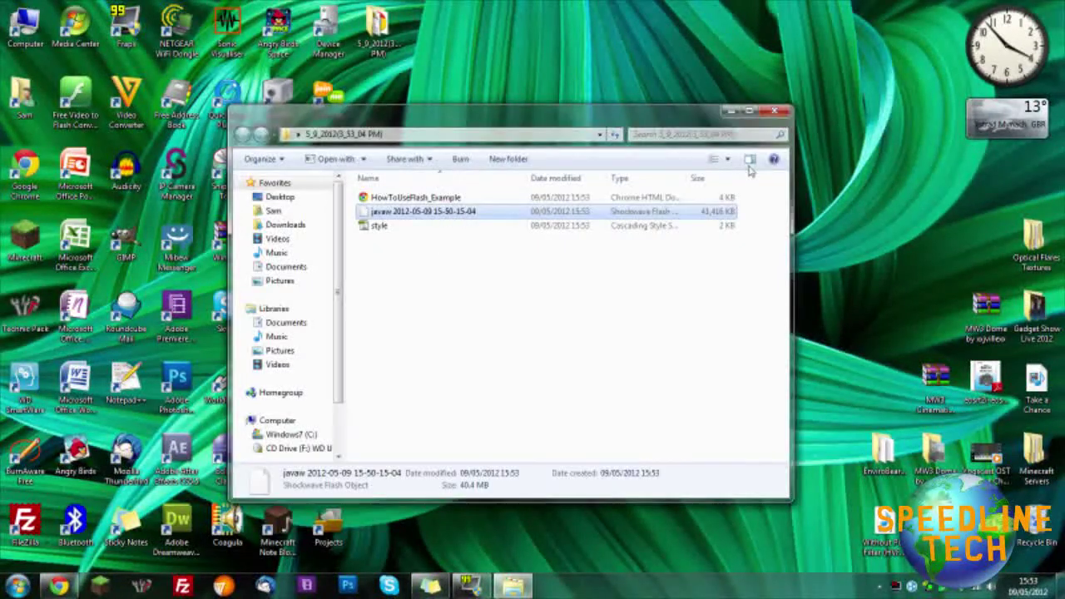
key(alt+F4)
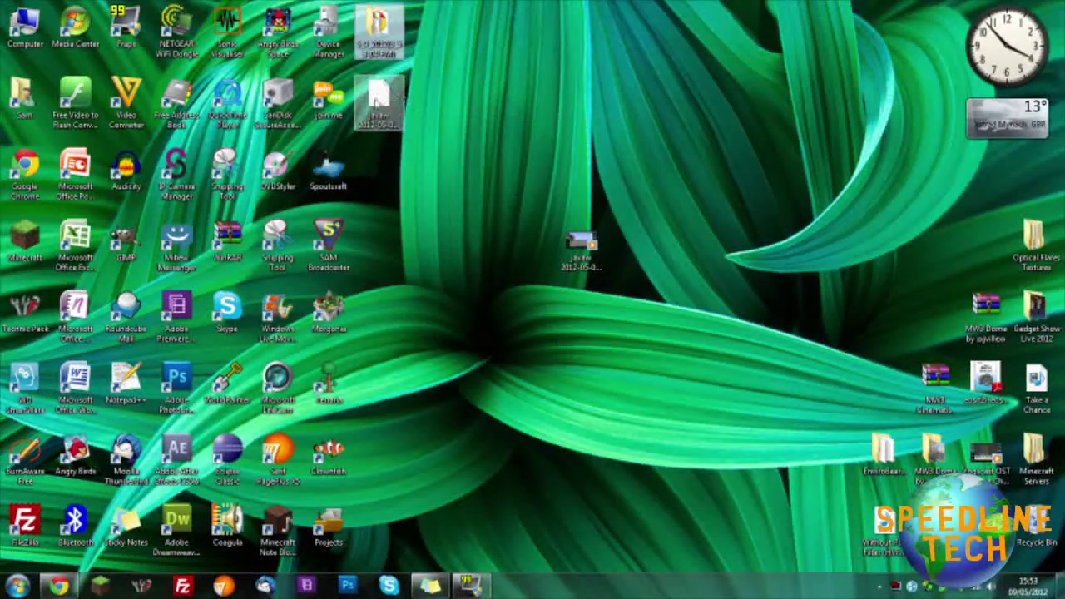
drag(378, 100, 532, 248)
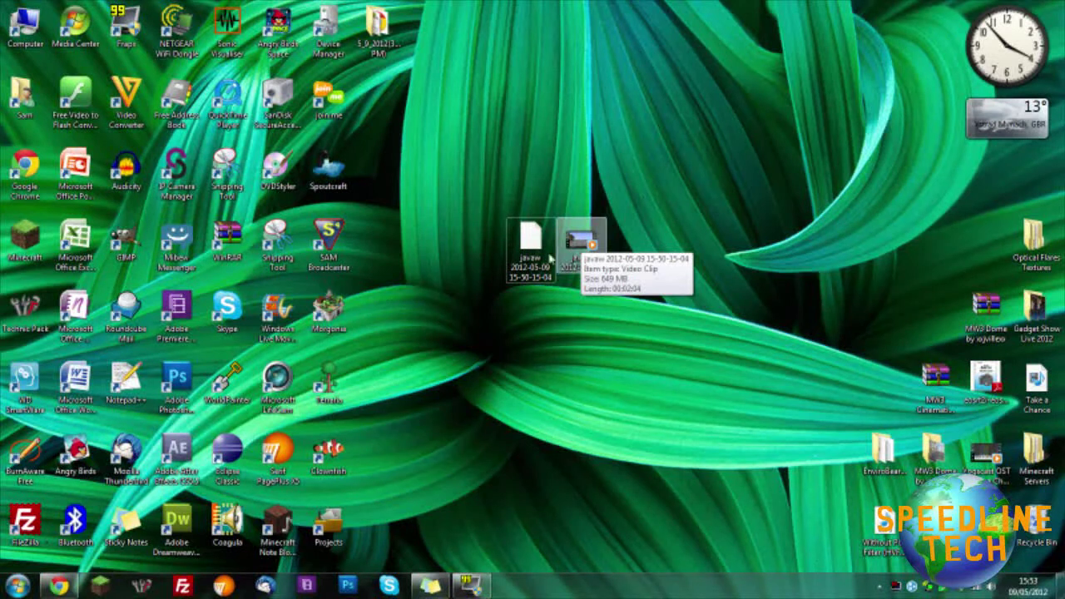
mouse_move(531, 245)
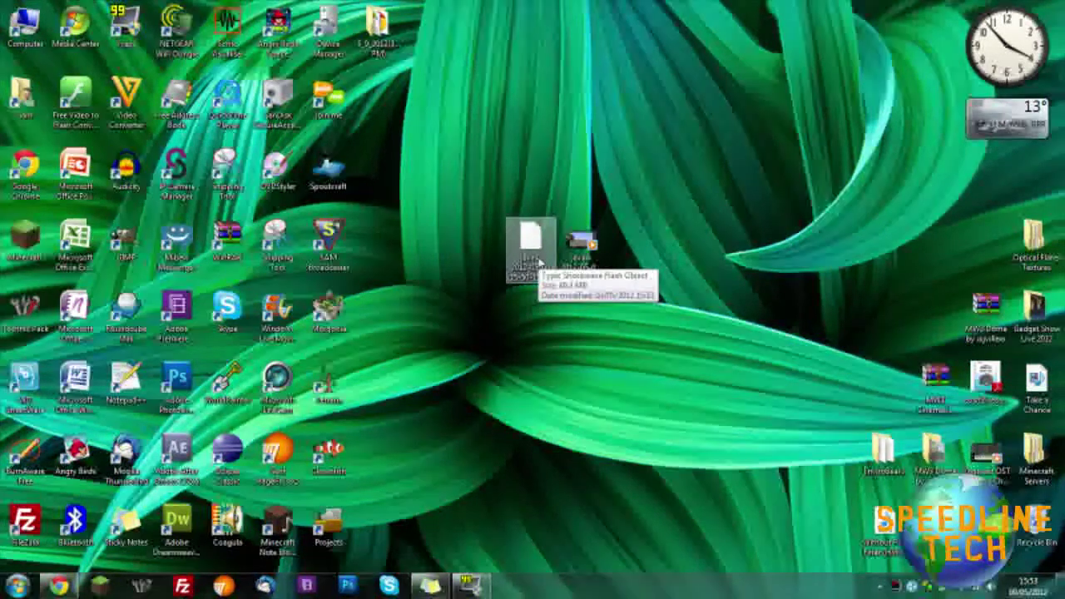
click(573, 247)
double_click(572, 248)
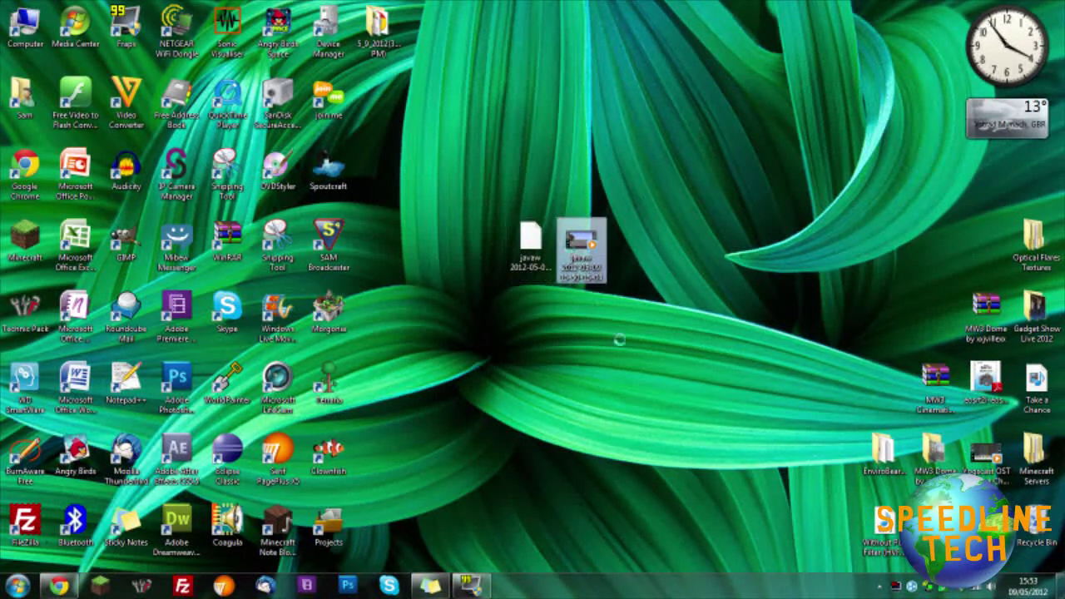
right_click(572, 250)
click(608, 530)
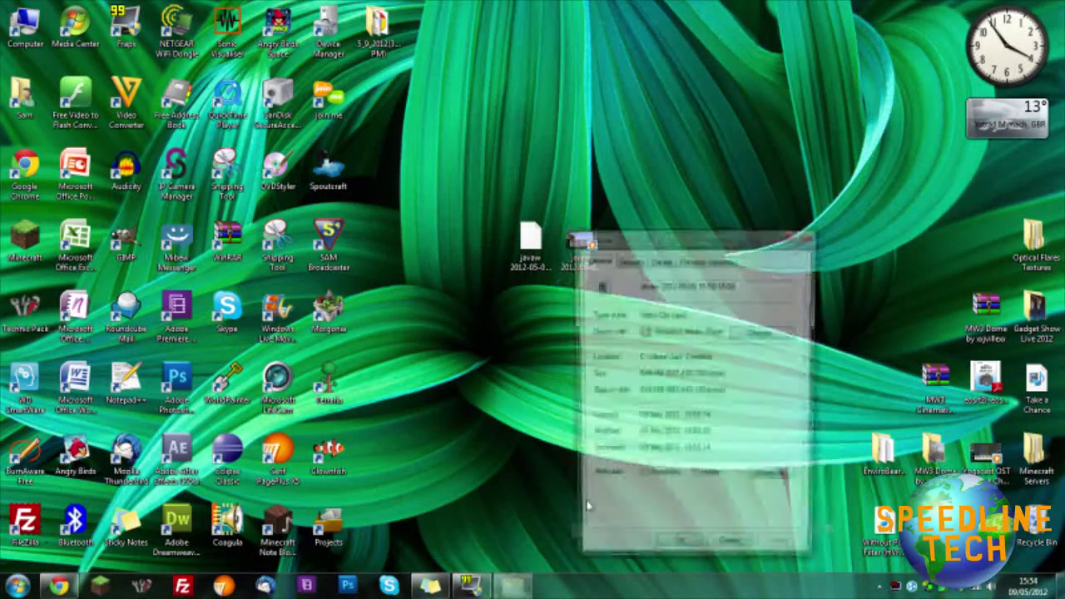
click(679, 552)
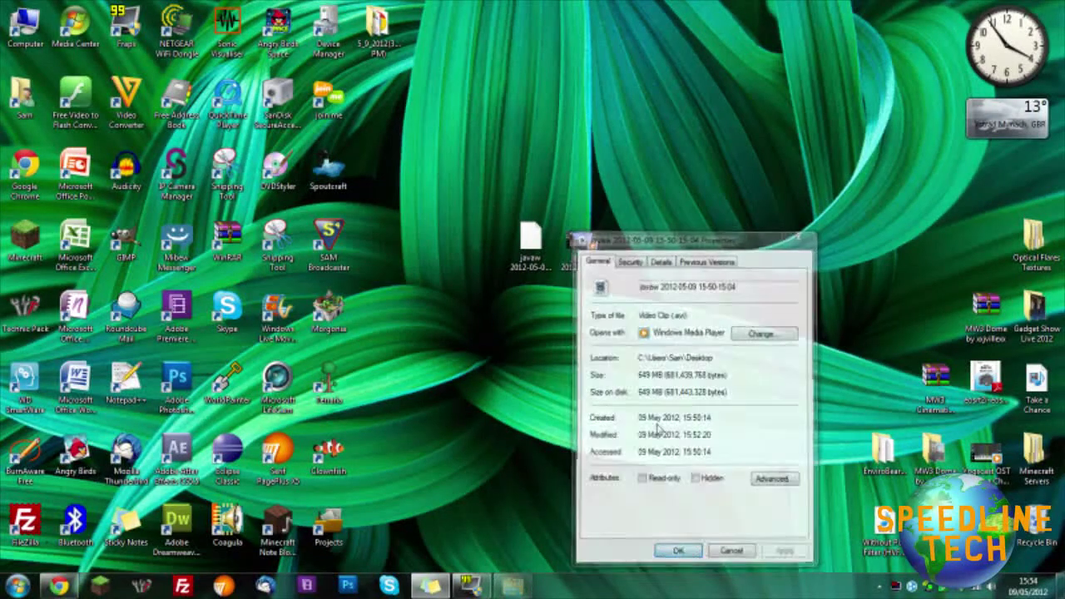
double_click(573, 242)
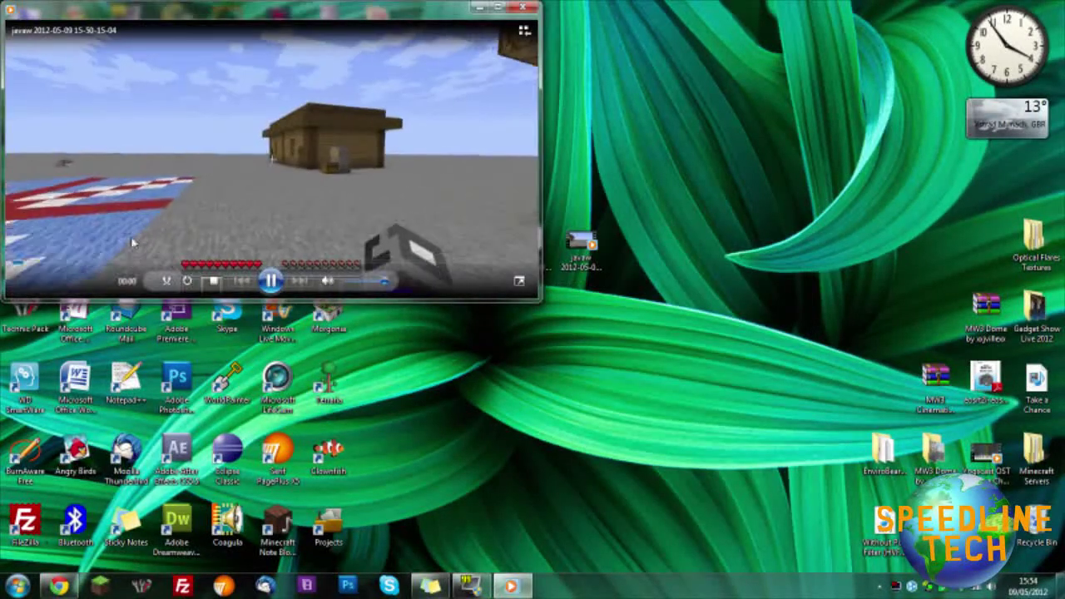
click(152, 262)
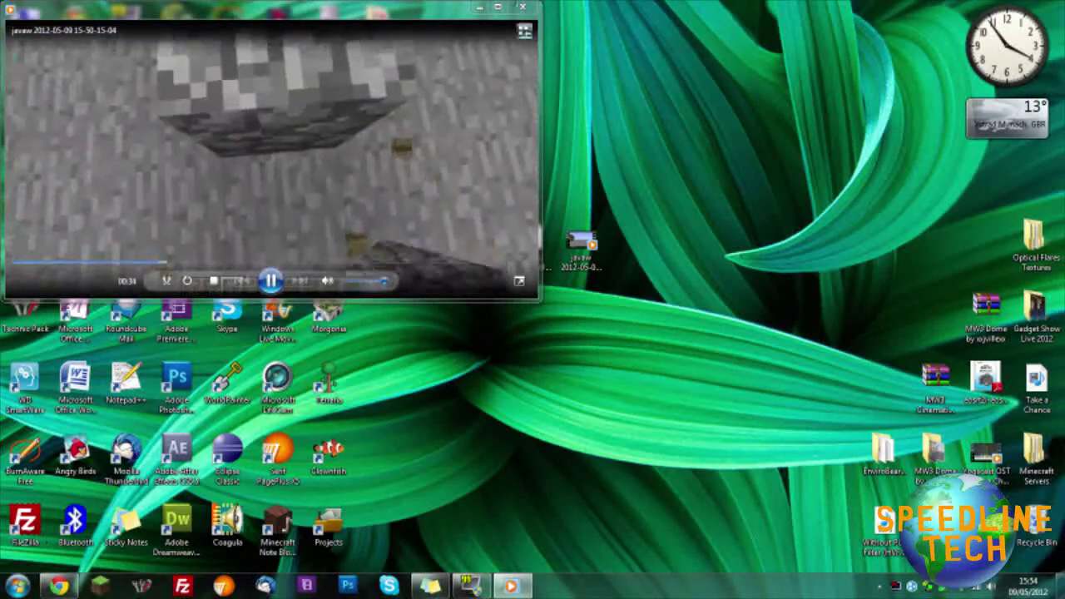
key(alt+F4)
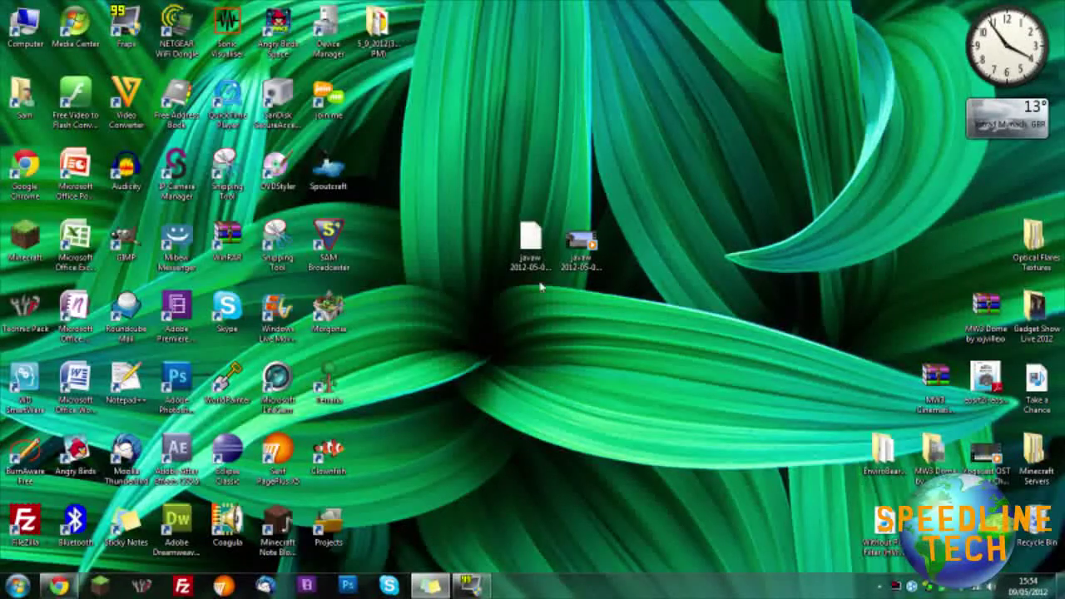
right_click(545, 238)
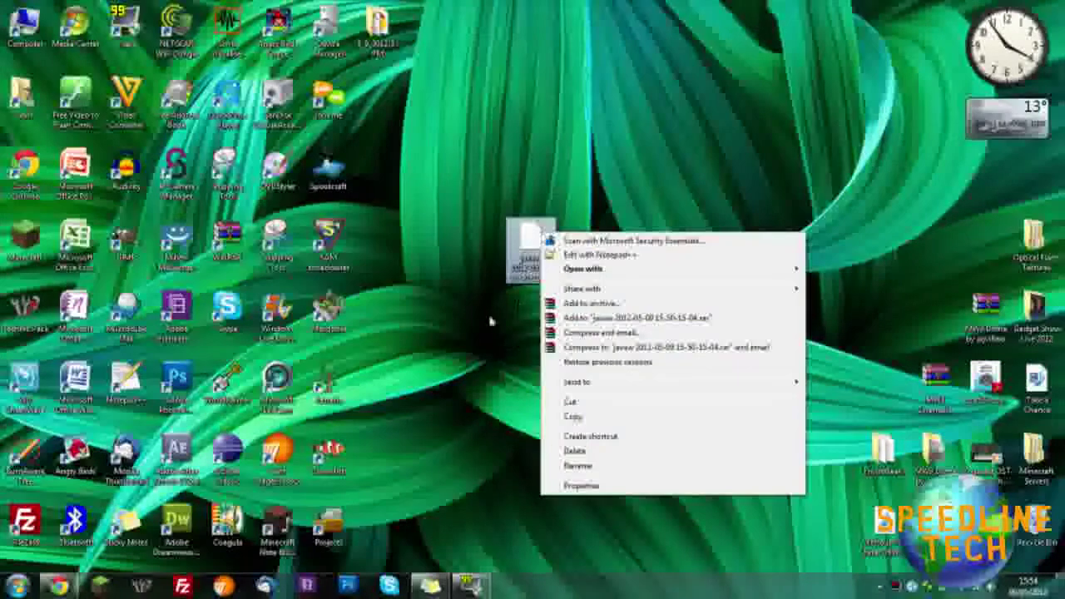
key(Escape)
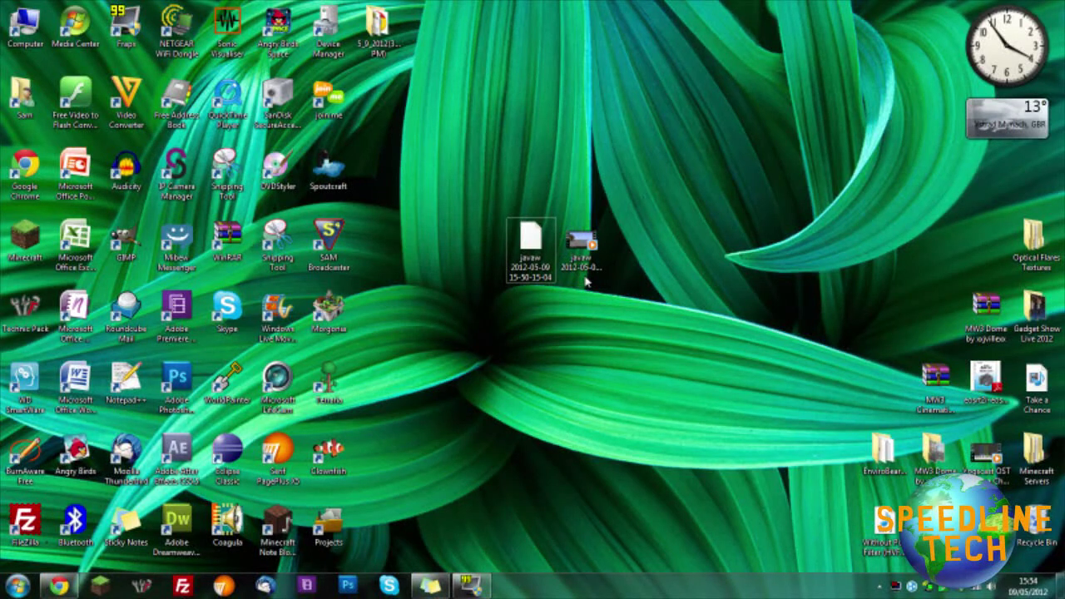
Drag both javaw files, the AVI and the SWF, off the desktop centre into the dated folder
mouse_move(673, 240)
mouse_down()
mouse_move(501, 238)
mouse_move(726, 343)
mouse_move(1039, 532)
mouse_up()
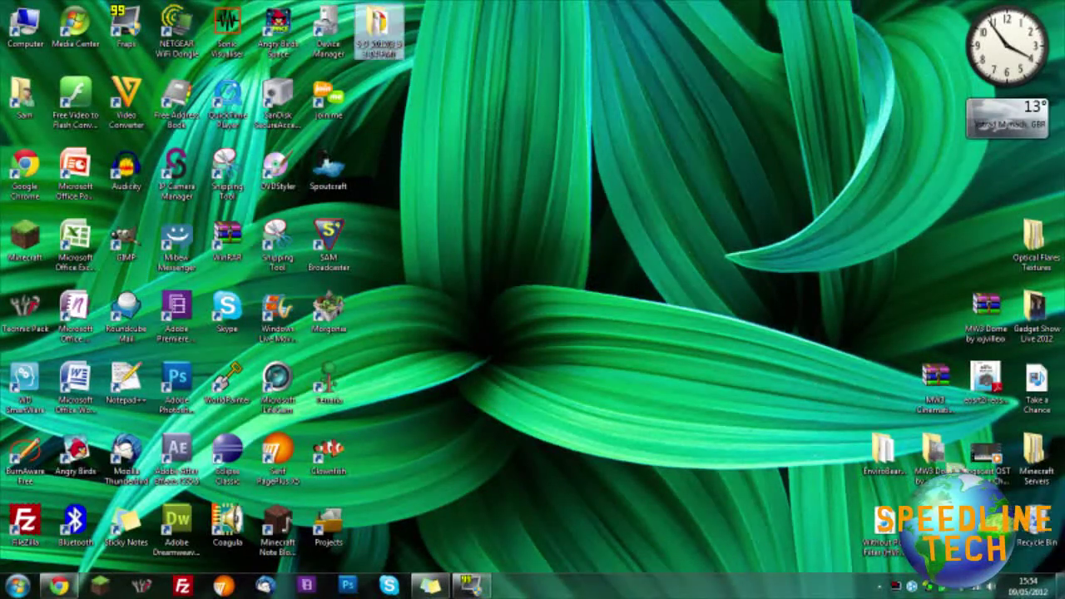